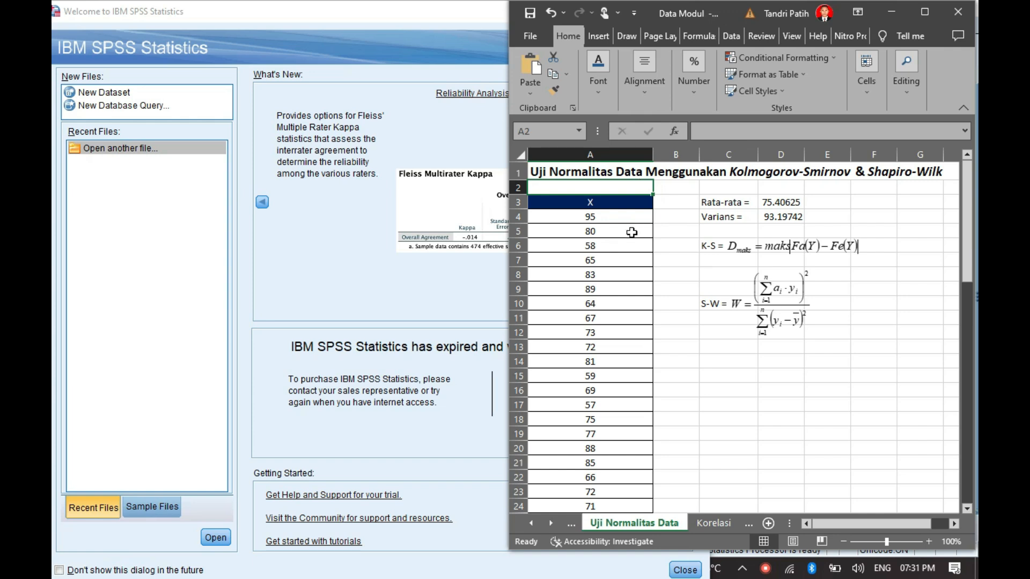
click(608, 219)
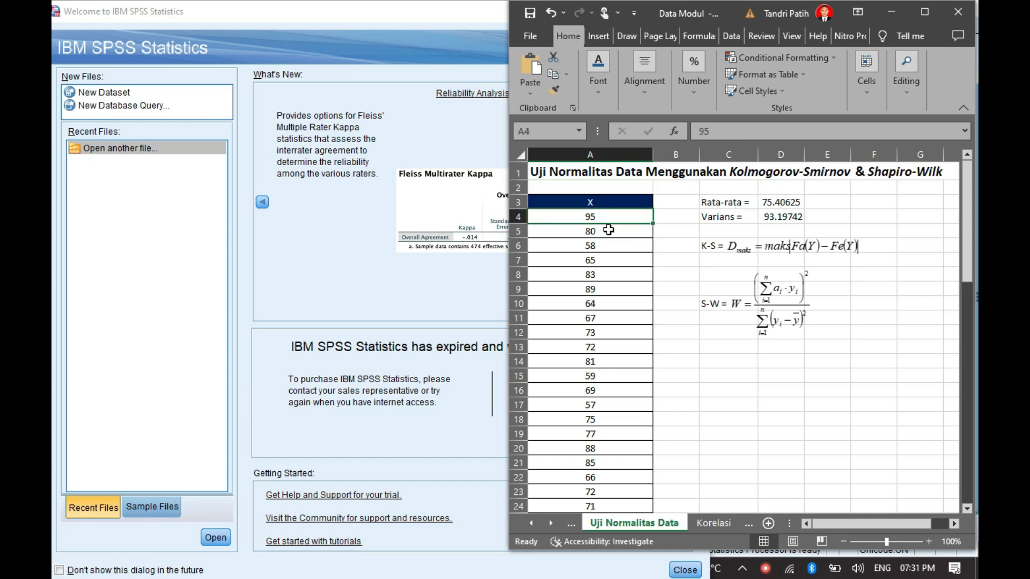
scroll(608, 229, down, 13)
scroll(608, 230, down, 7)
drag(518, 256, 626, 194)
scroll(625, 194, up, 1)
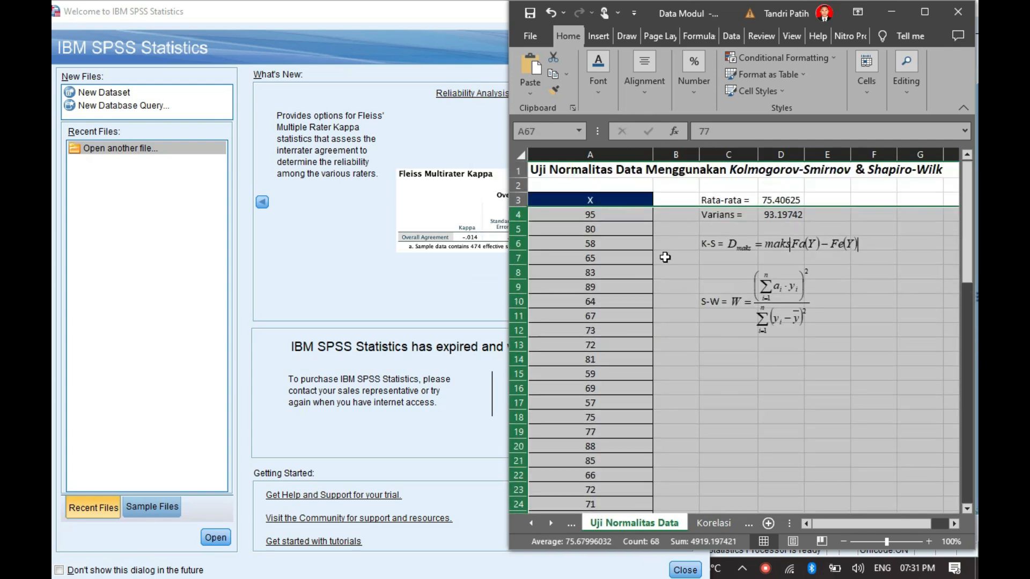
click(677, 260)
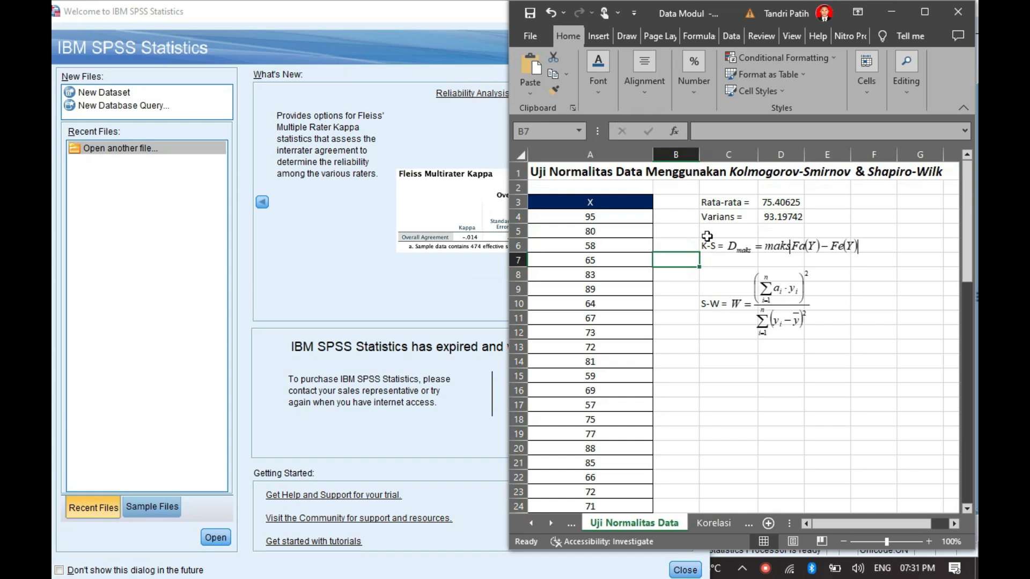
- Copy all X data values in column A, from cell A4 down to A67, without the header
drag(626, 217, 620, 472)
scroll(622, 439, up, 15)
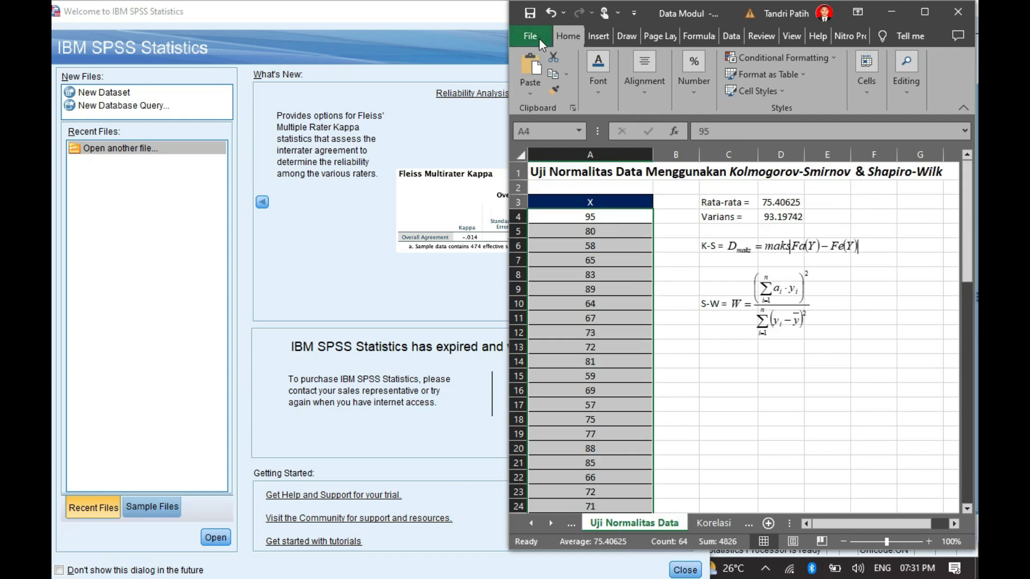
right_click(604, 210)
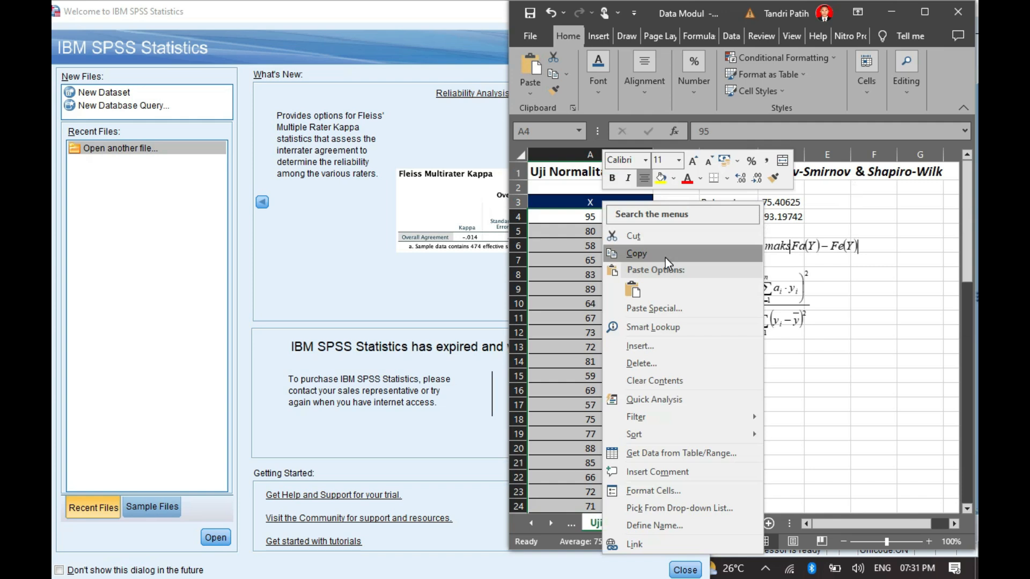
- Switch to the SPSS Data Editor and paste the copied values into the first variable column, starting at row 1
click(398, 55)
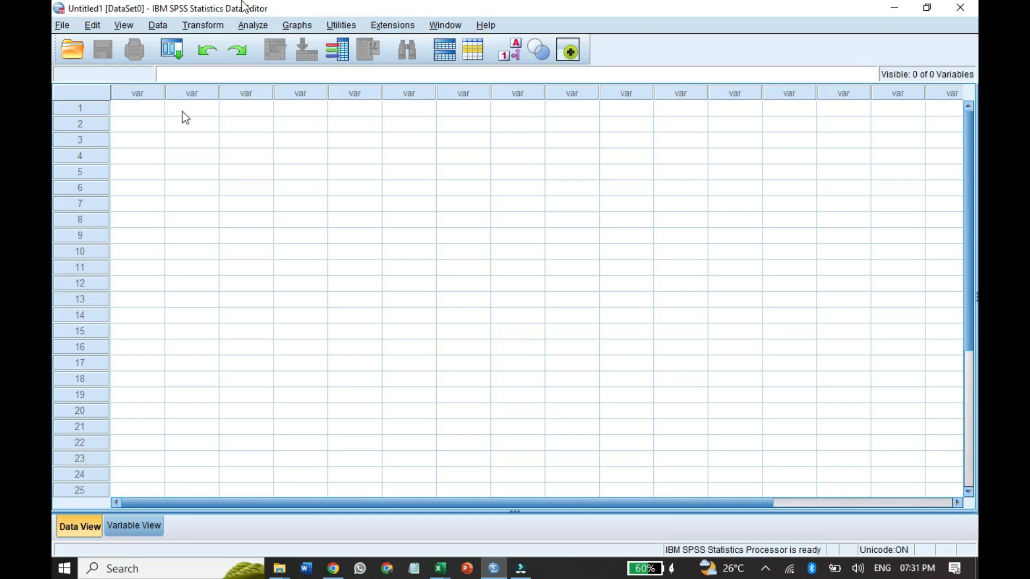
click(133, 111)
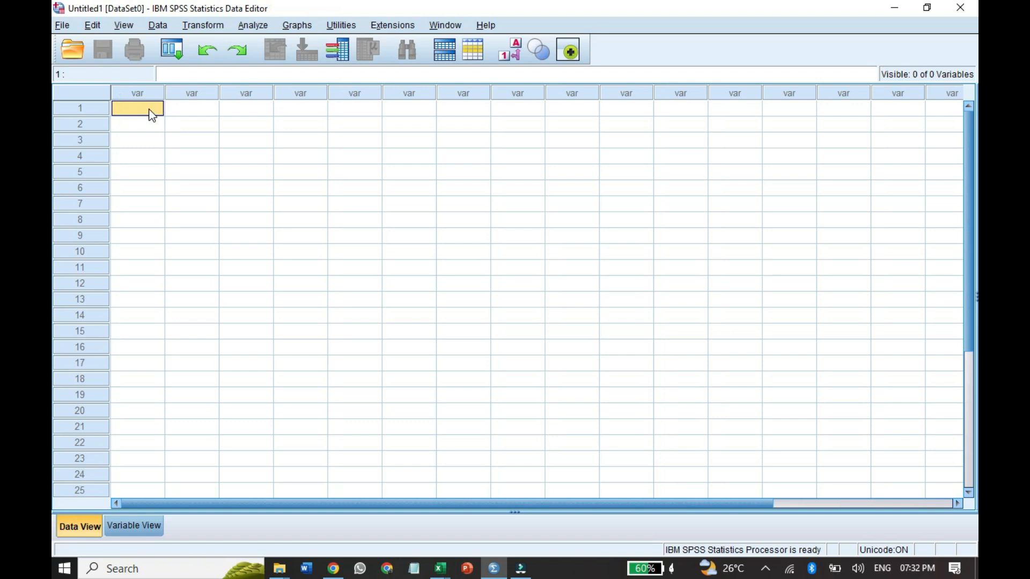
right_click(153, 116)
click(179, 191)
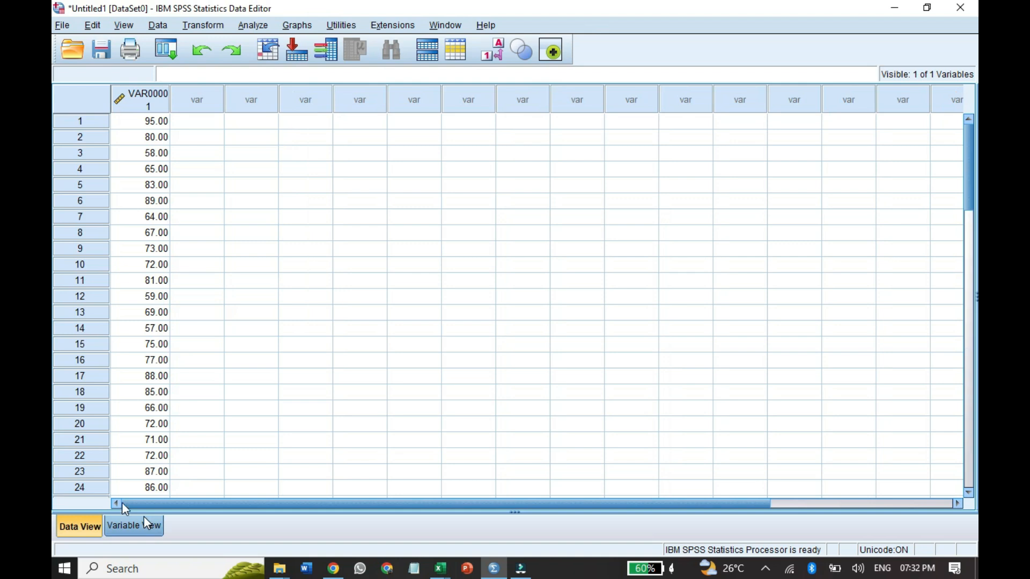
- Rename the pasted variable as KBKM in the variable definitions
click(135, 522)
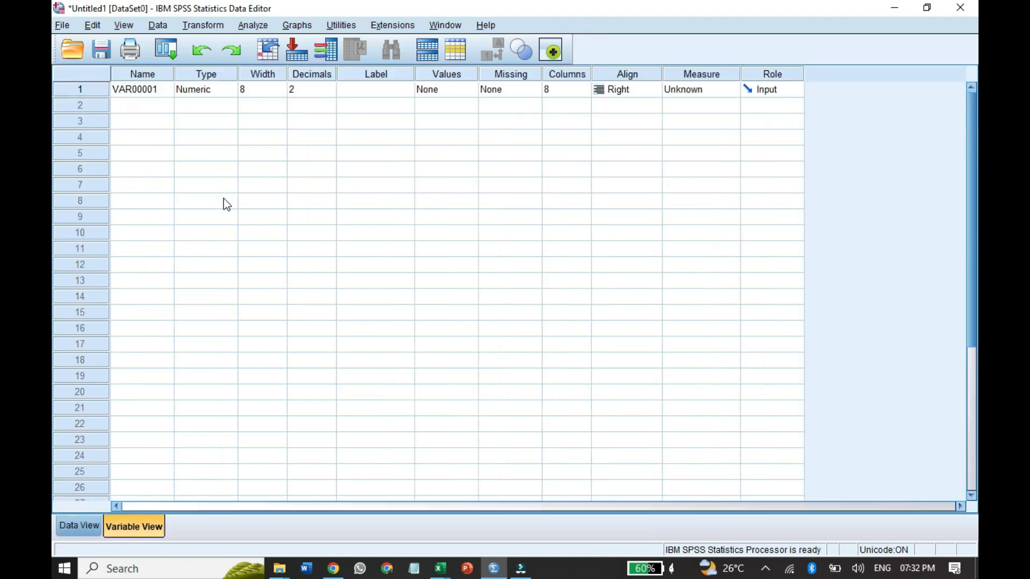
click(150, 90)
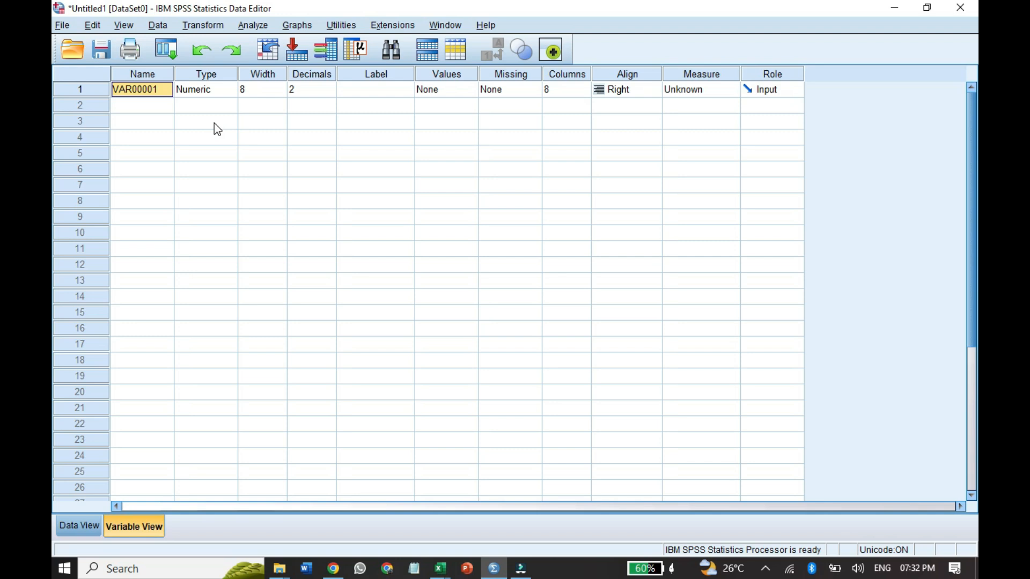
text(X)
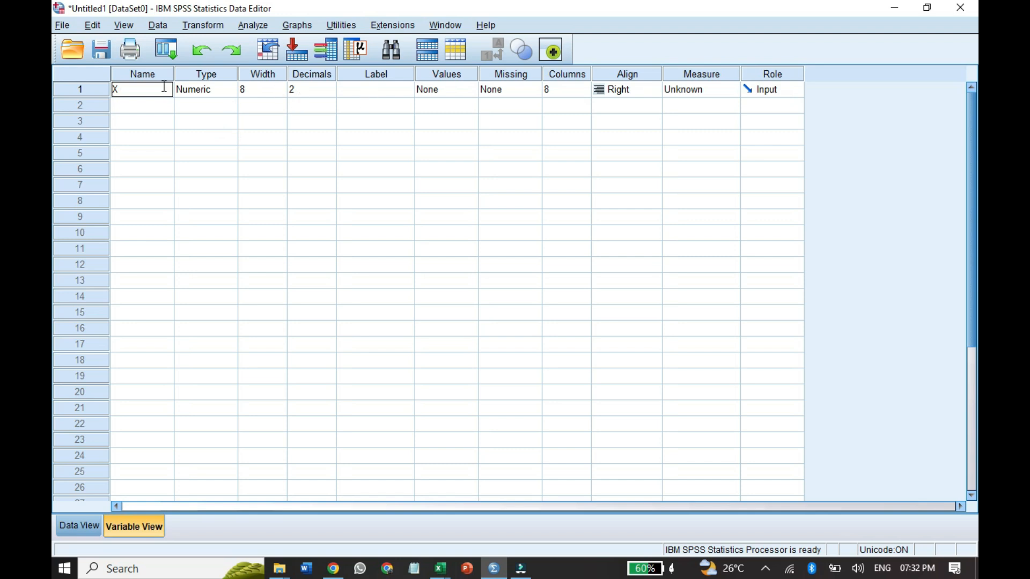
double_click(114, 90)
text(KBKM)
- Give the KBKM variable the label "Kemampuan Berpikir Kreatif Matematis Siswa"
click(393, 100)
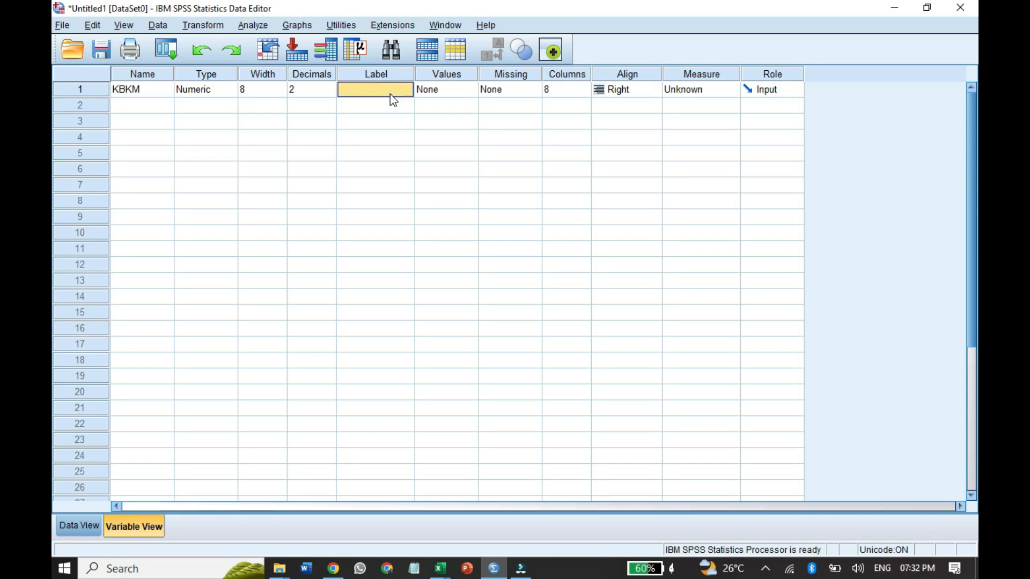
text(K)
text(emamp)
text(uan Ber)
text(piki)
text(r)
text( Krea)
text(tif Ma)
text(tematis)
text( Siswa)
click(156, 89)
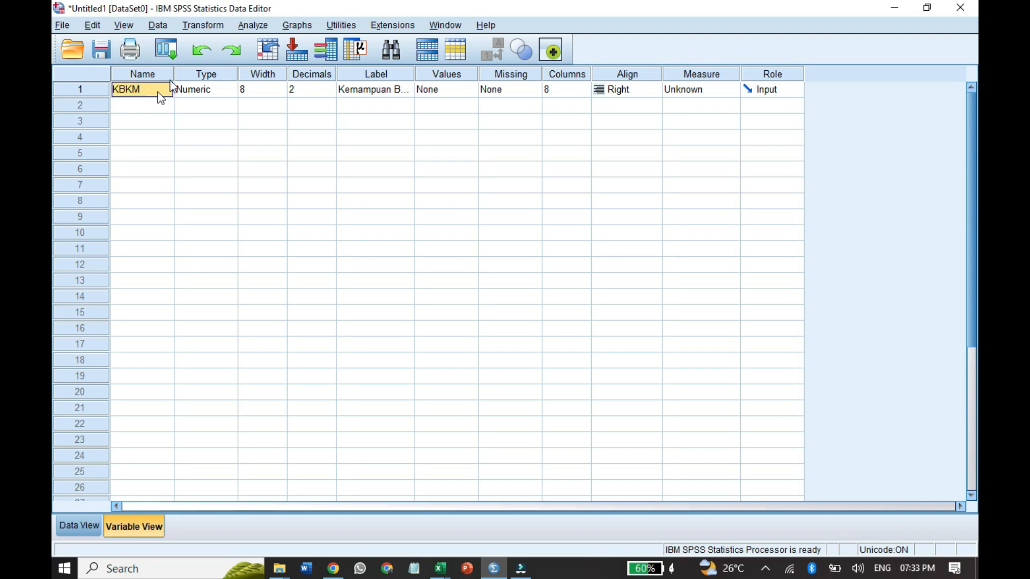
click(386, 93)
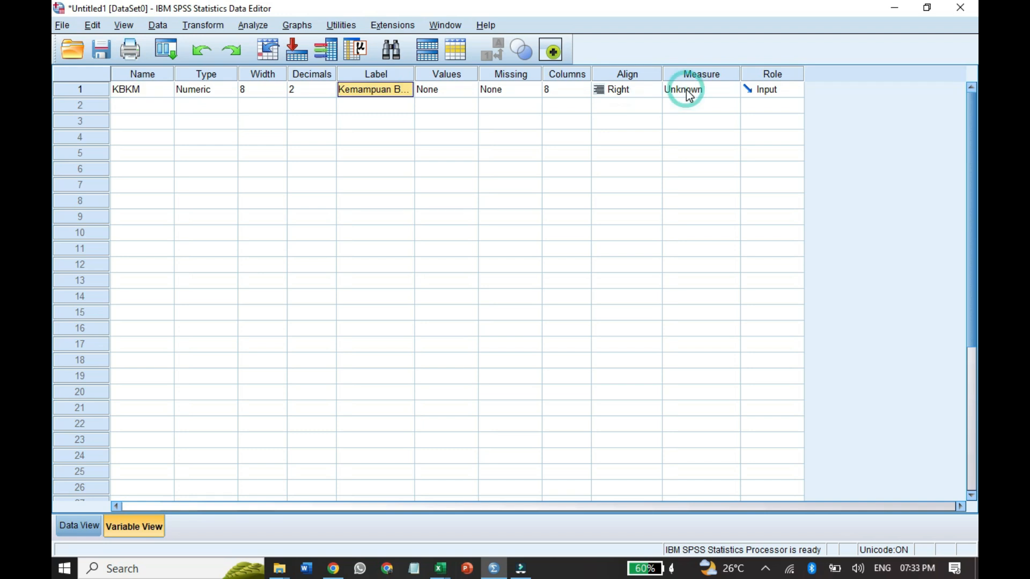
- Set the measurement level of the KBKM variable to Scale
click(723, 89)
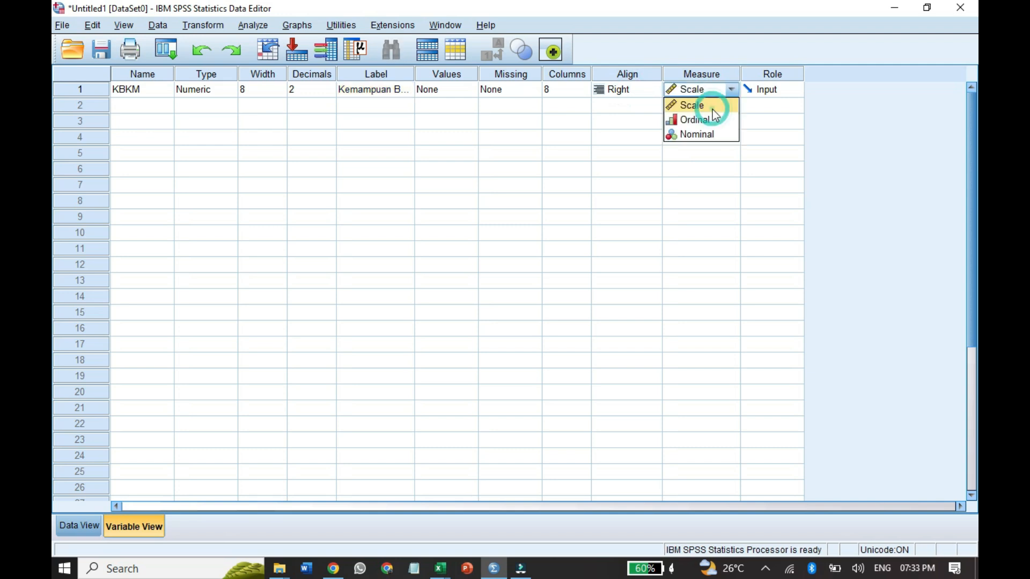
click(713, 110)
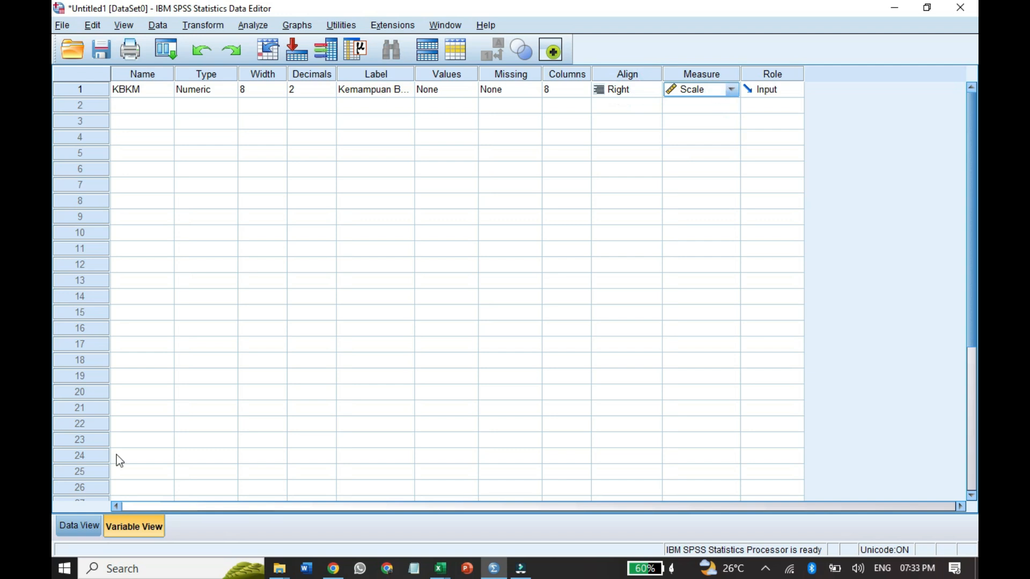
click(731, 90)
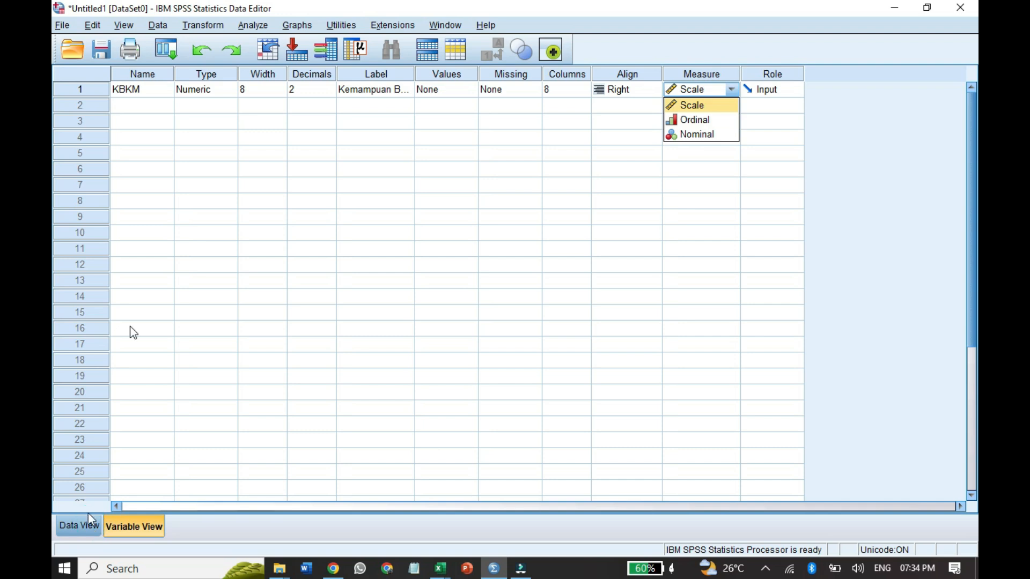
- Start the Explore analysis from the data values and add the Kemampuan Berpikir Kreatif Matematis Siswa variable to the Dependent List
click(84, 529)
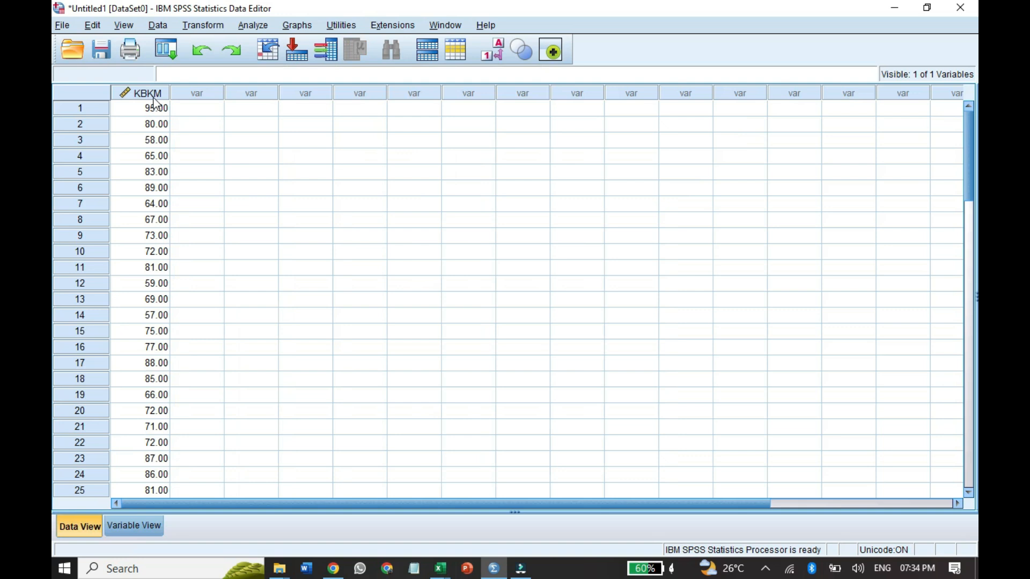
click(265, 30)
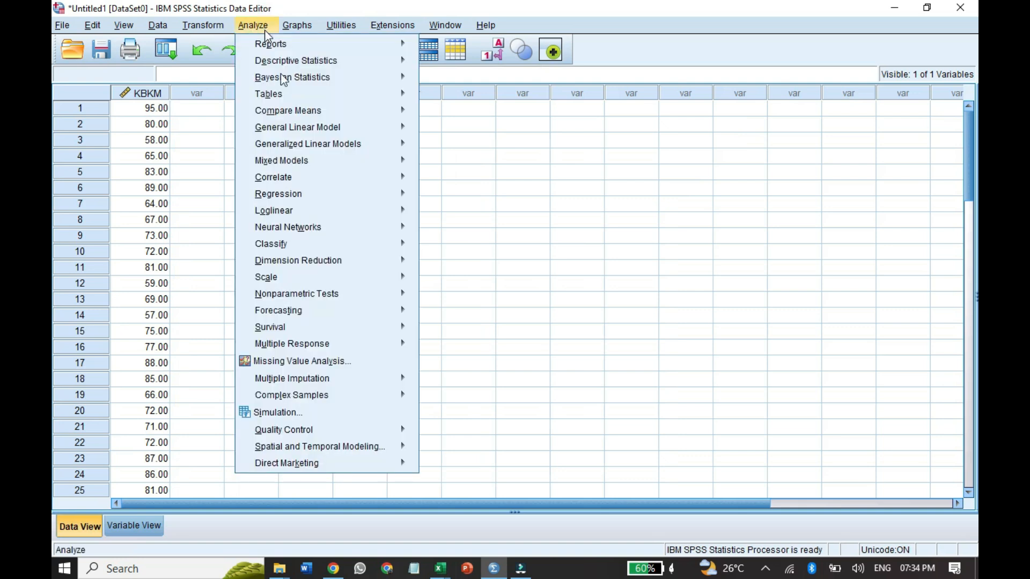
mouse_move(329, 62)
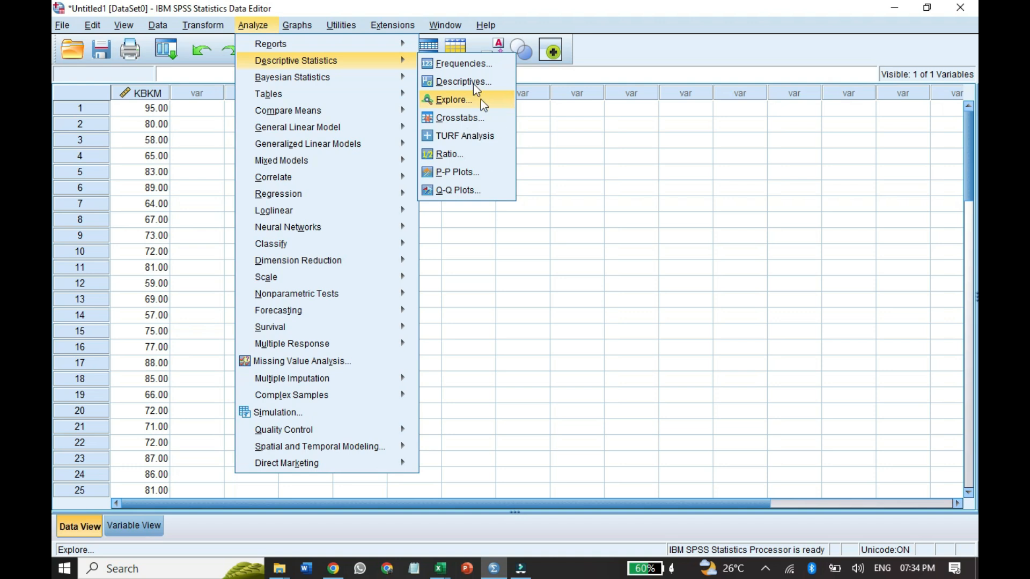
click(462, 100)
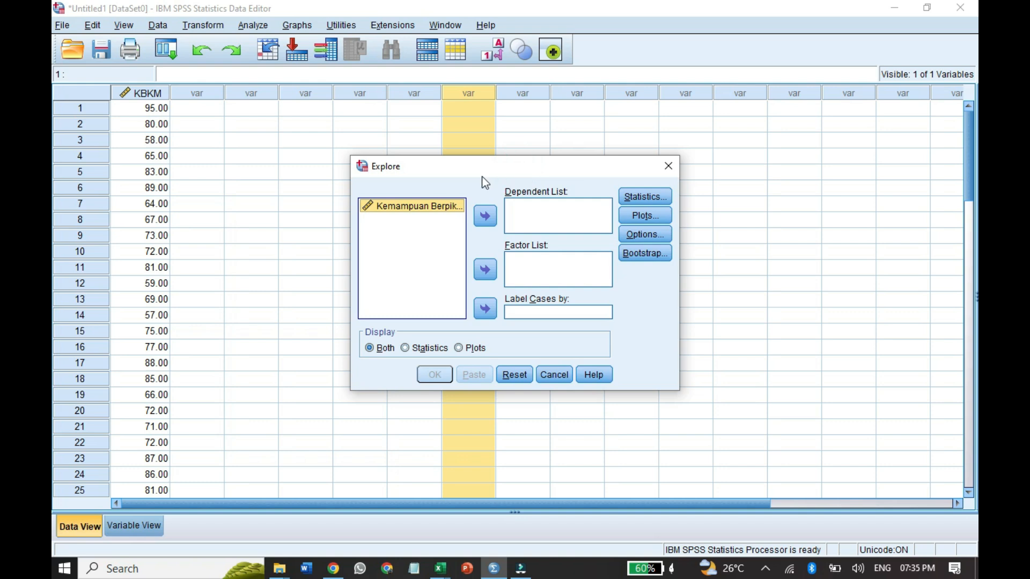
drag(444, 167, 446, 151)
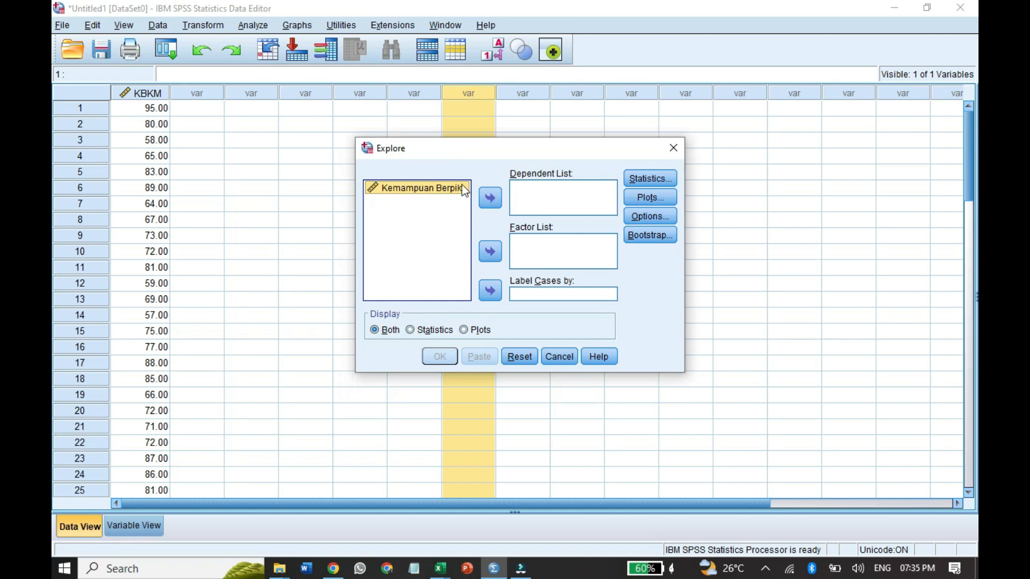
click(429, 190)
click(486, 192)
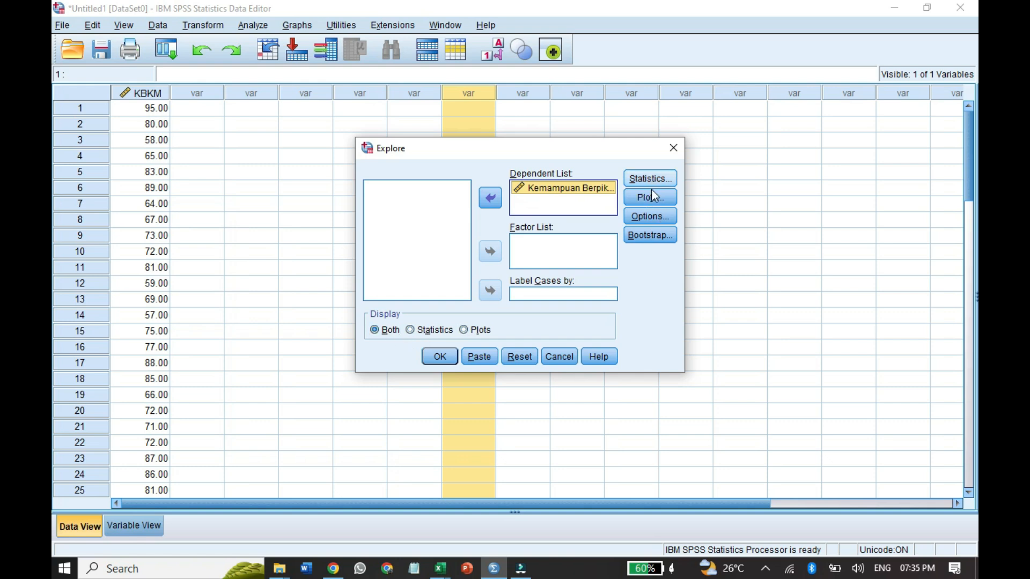
- Set the boxplots to None in the Explore plot settings
click(663, 203)
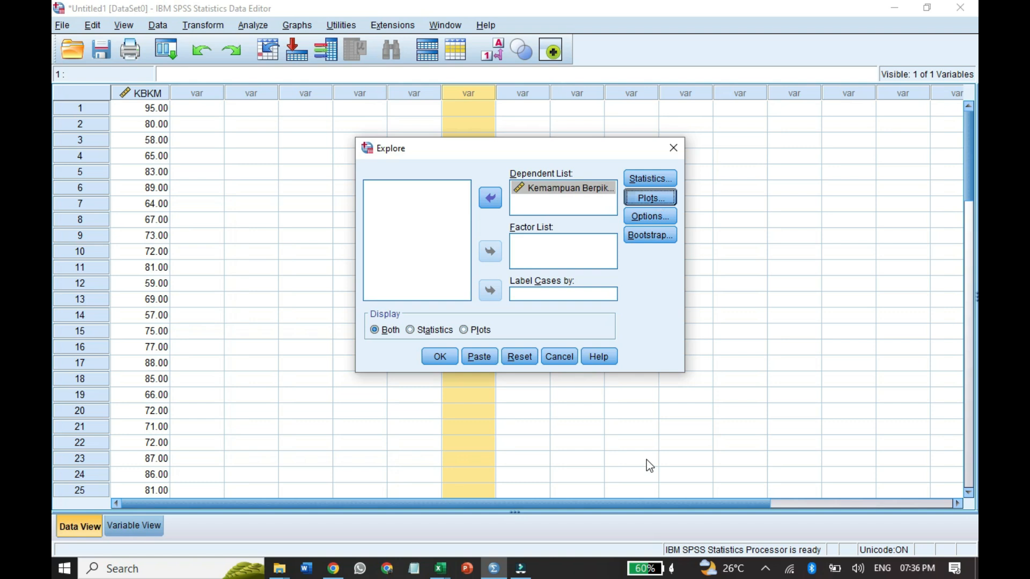
click(651, 199)
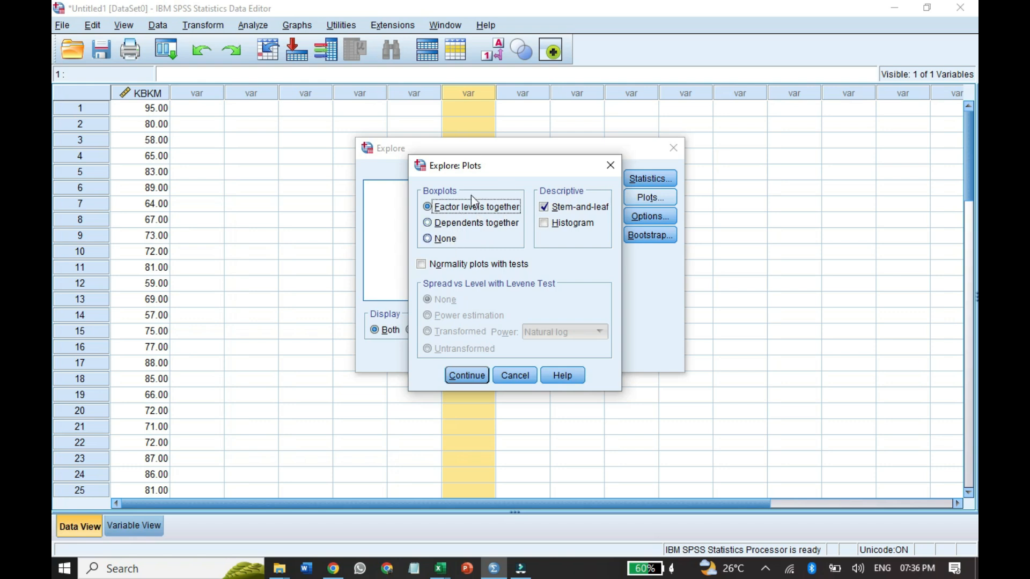
drag(570, 163, 711, 154)
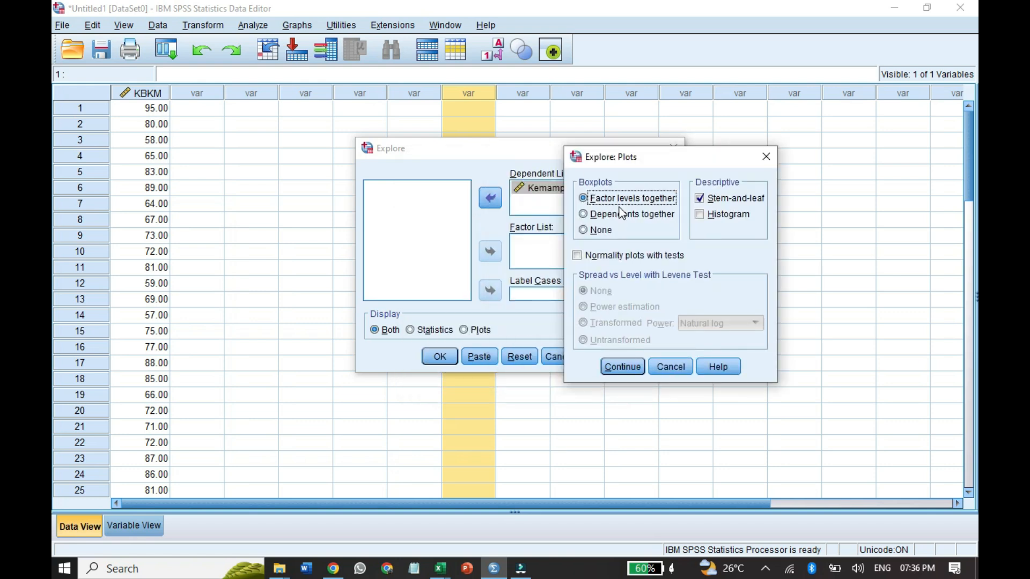
click(630, 216)
click(609, 200)
click(618, 217)
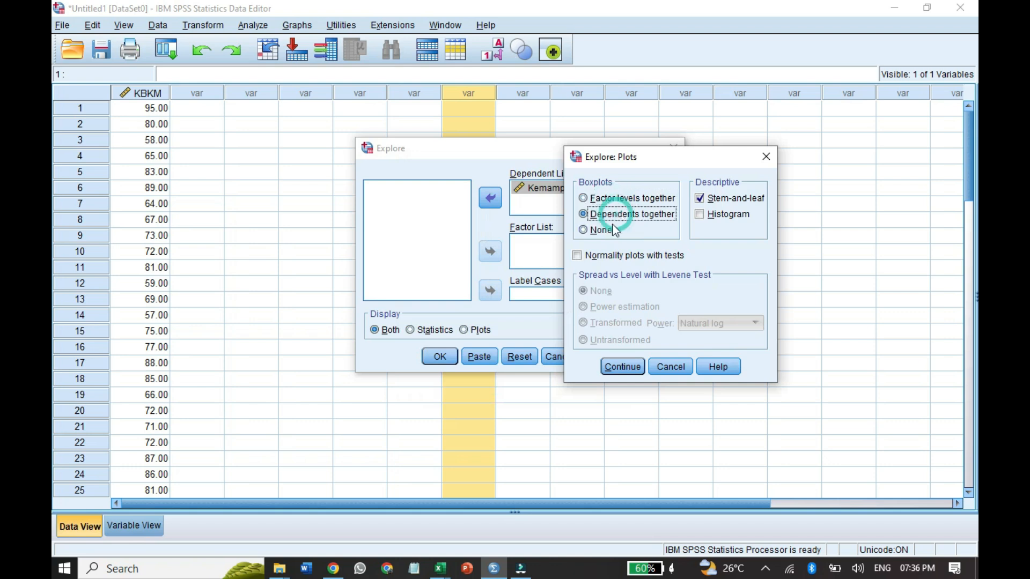
click(607, 231)
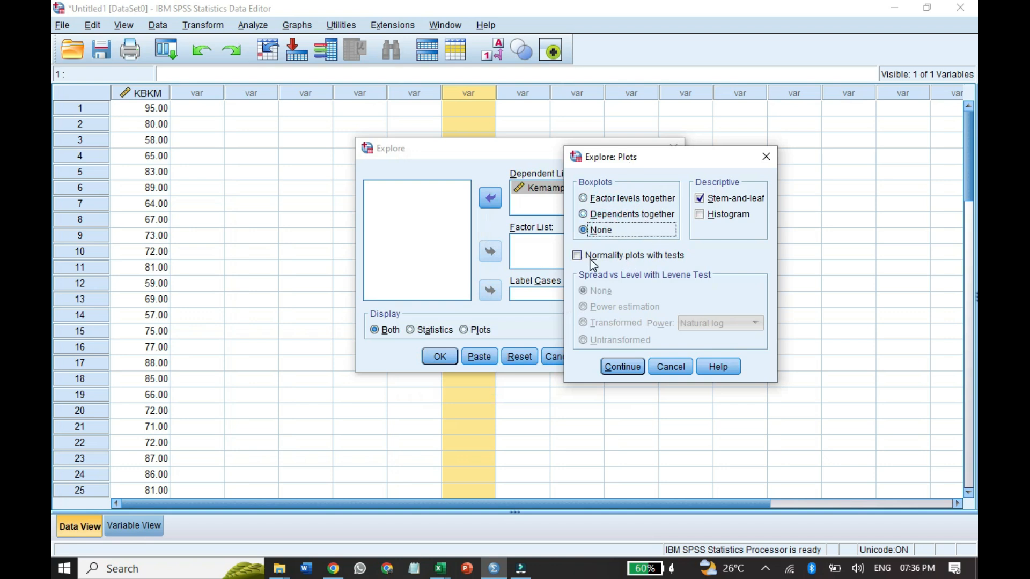
- Enable normality plots with tests, replace the stem-and-leaf plot with a histogram, and accept the plot settings
click(613, 260)
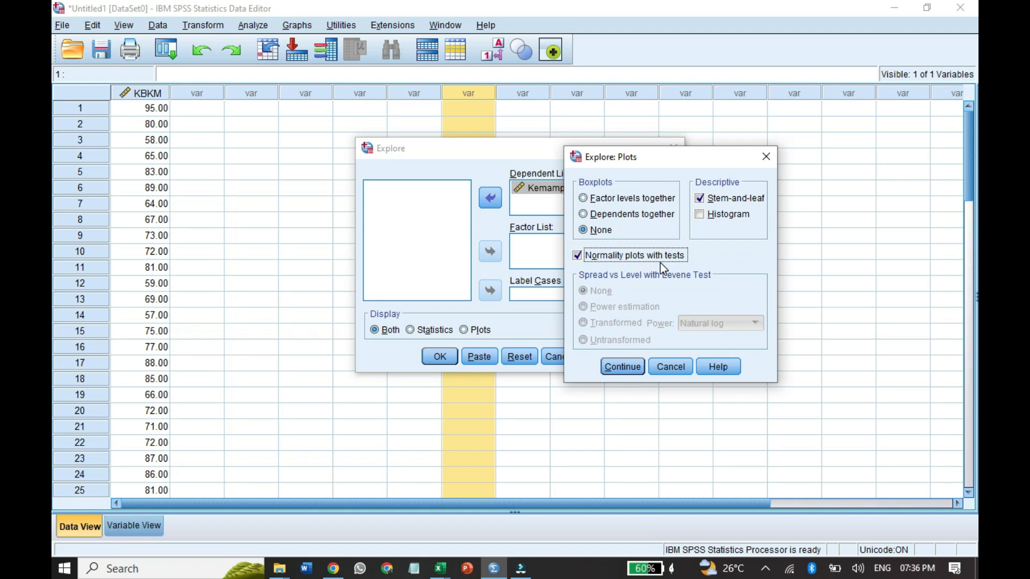
click(715, 201)
click(709, 216)
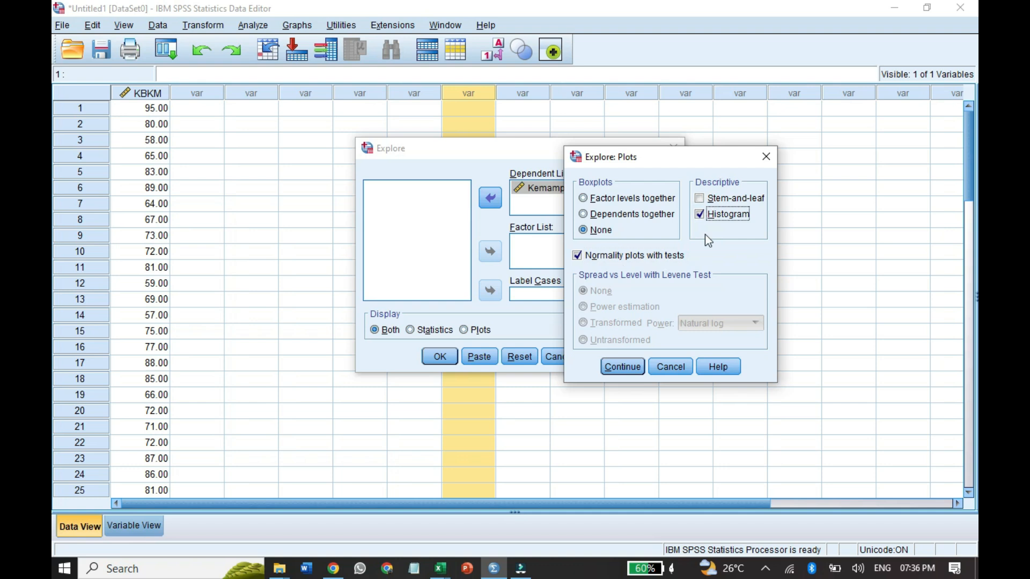
drag(702, 159, 828, 151)
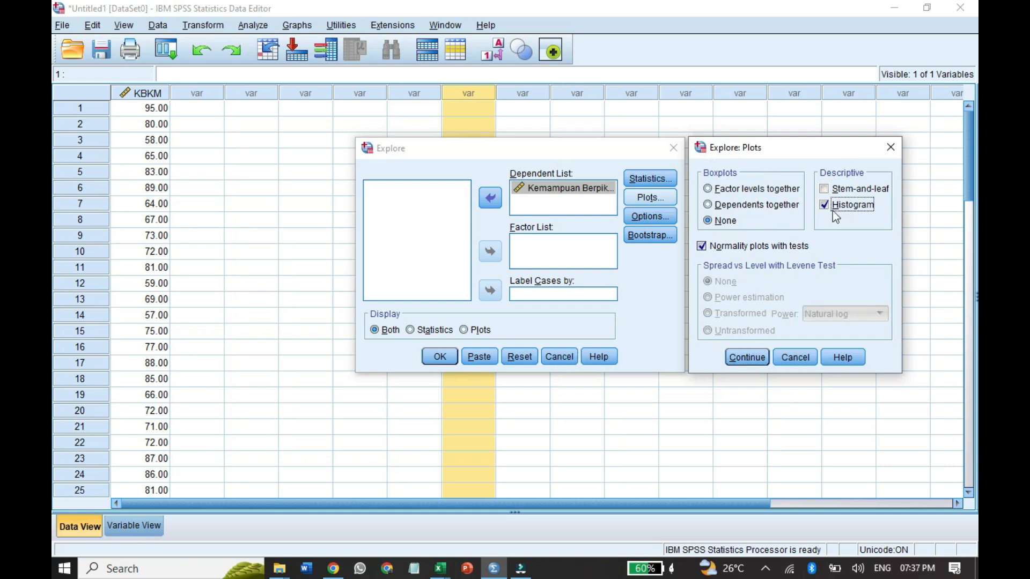
click(744, 359)
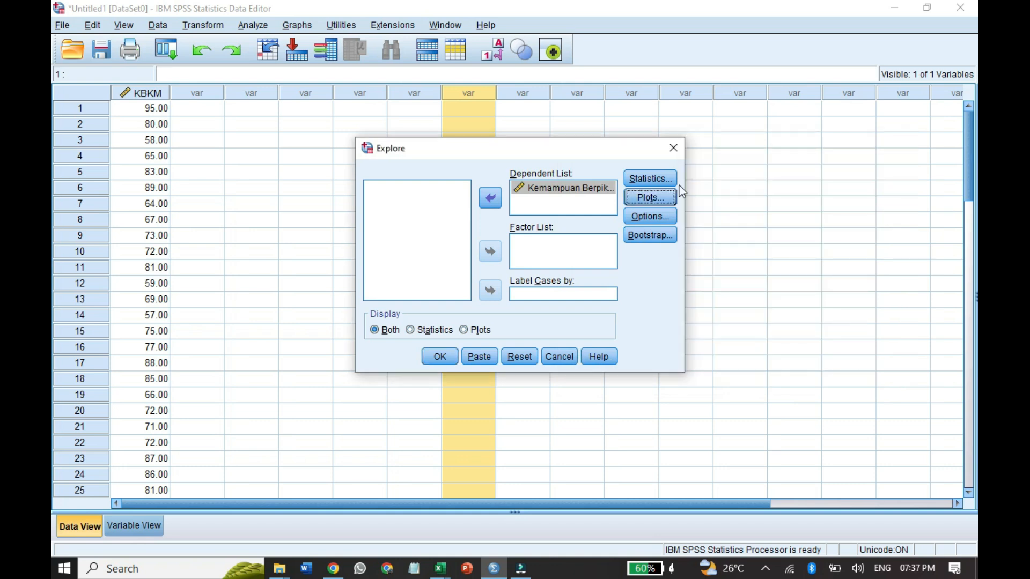
- Run the Explore analysis for KBKM and close the IBM feedback request
click(451, 359)
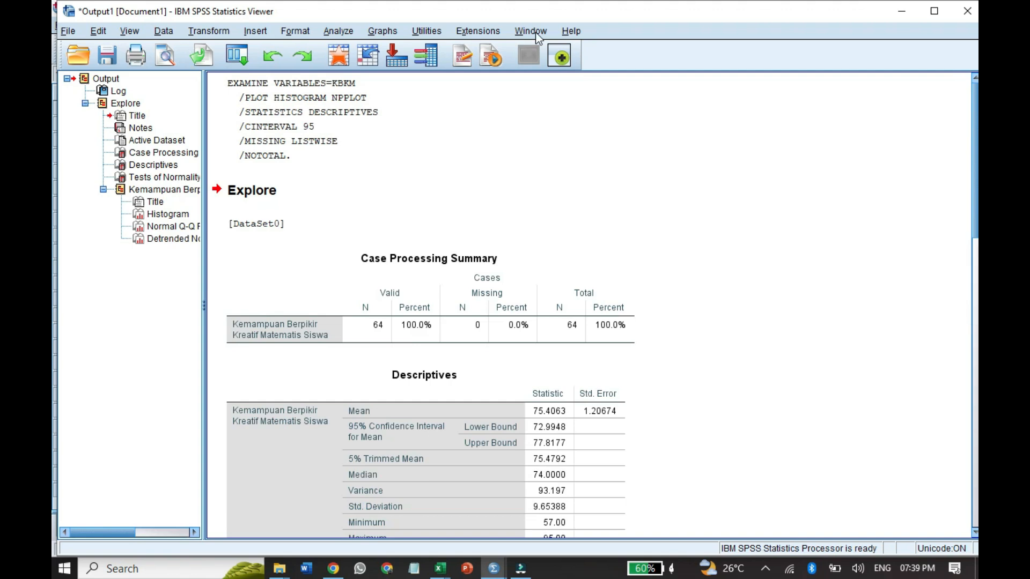
click(235, 197)
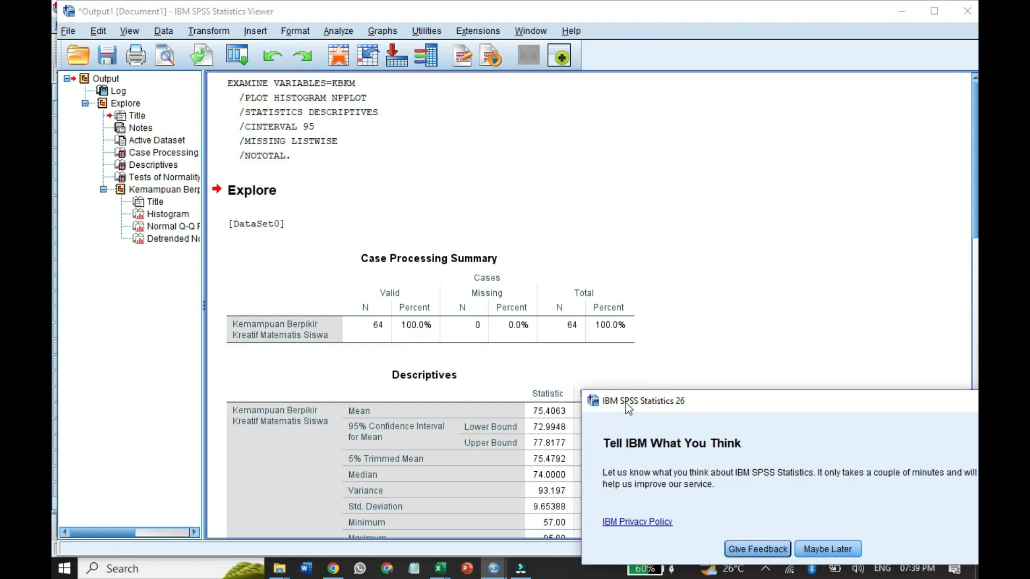
click(767, 552)
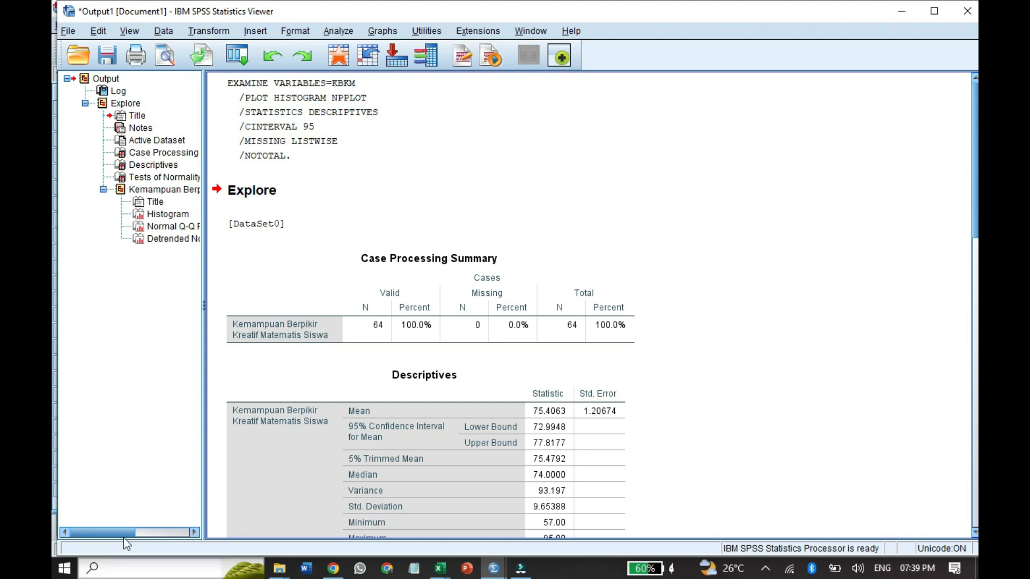
- Display the Tests of Normality table in the Explore output and examine its Kolmogorov-Smirnov and Shapiro-Wilk significance values
scroll(137, 203, right, 2)
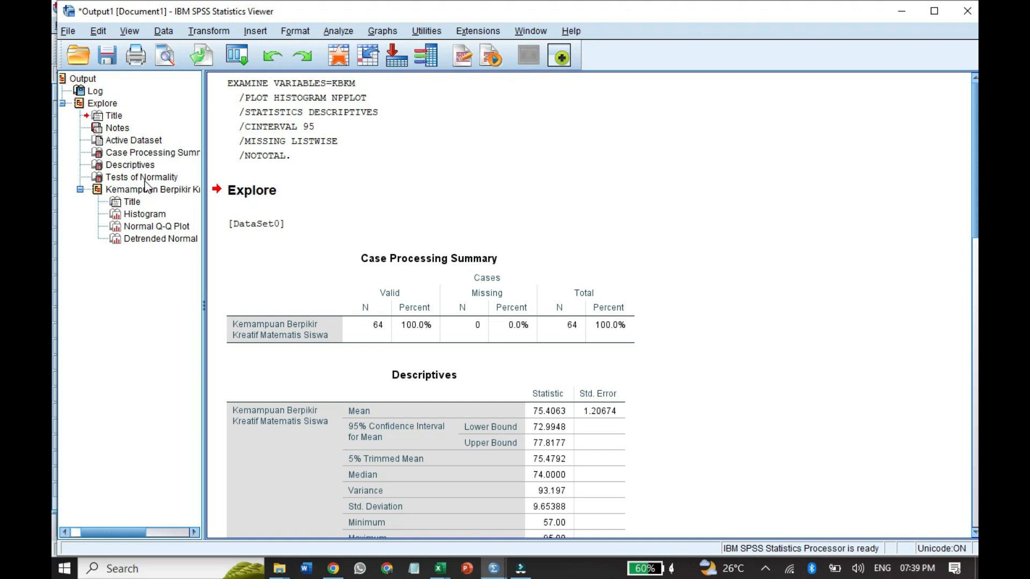
click(143, 180)
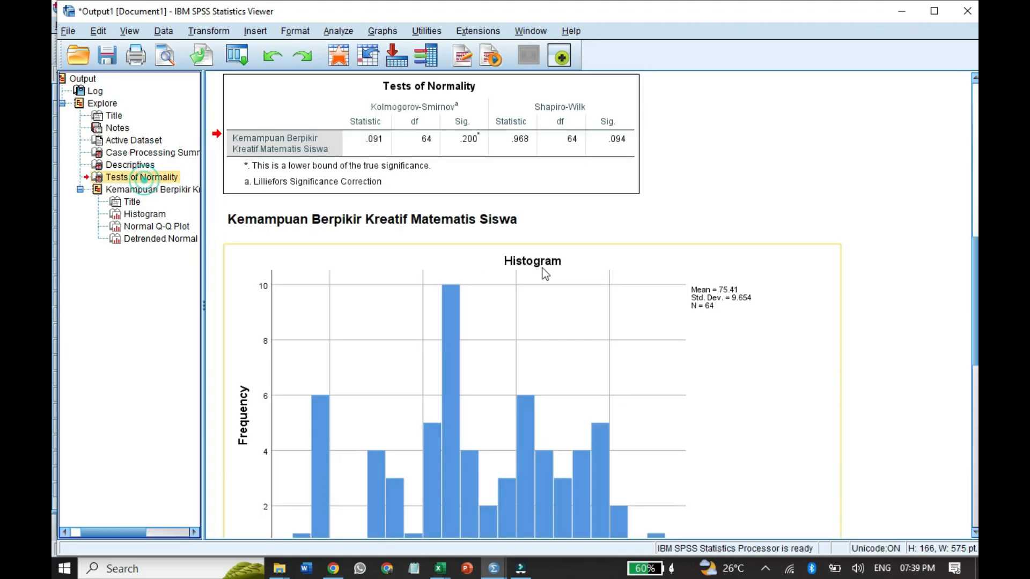
scroll(539, 268, up, 5)
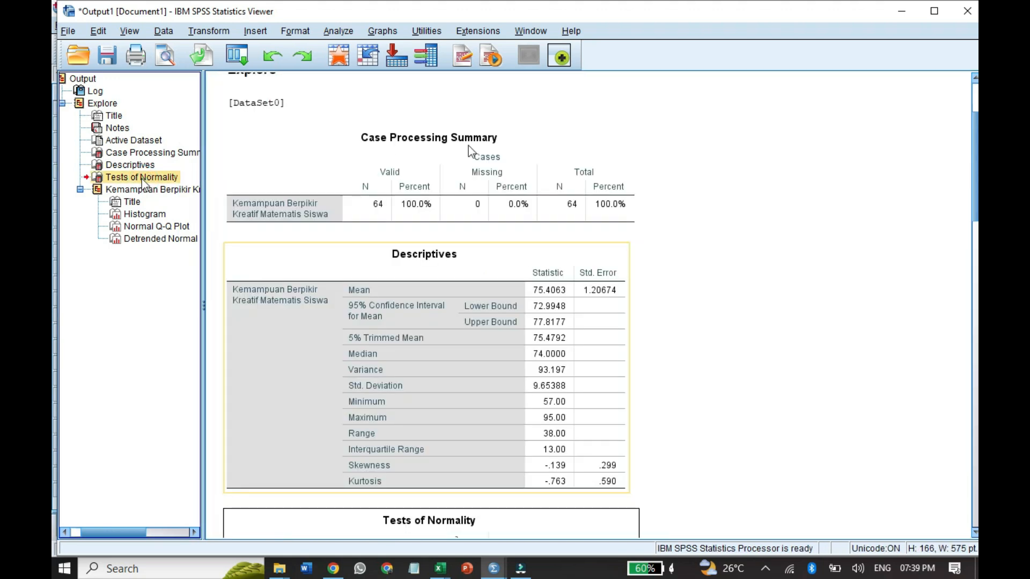
click(142, 178)
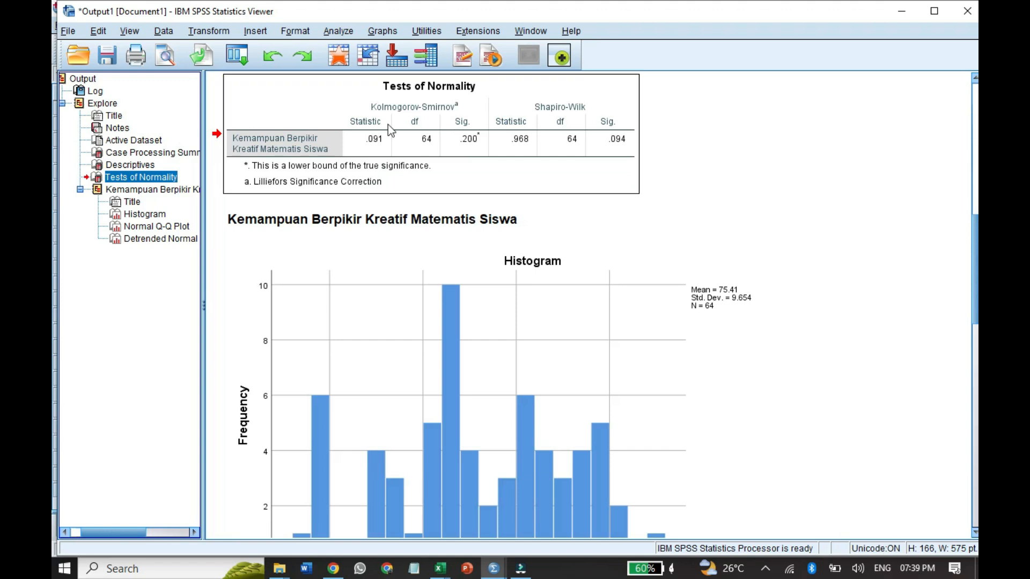
scroll(391, 127, up, 1)
click(397, 136)
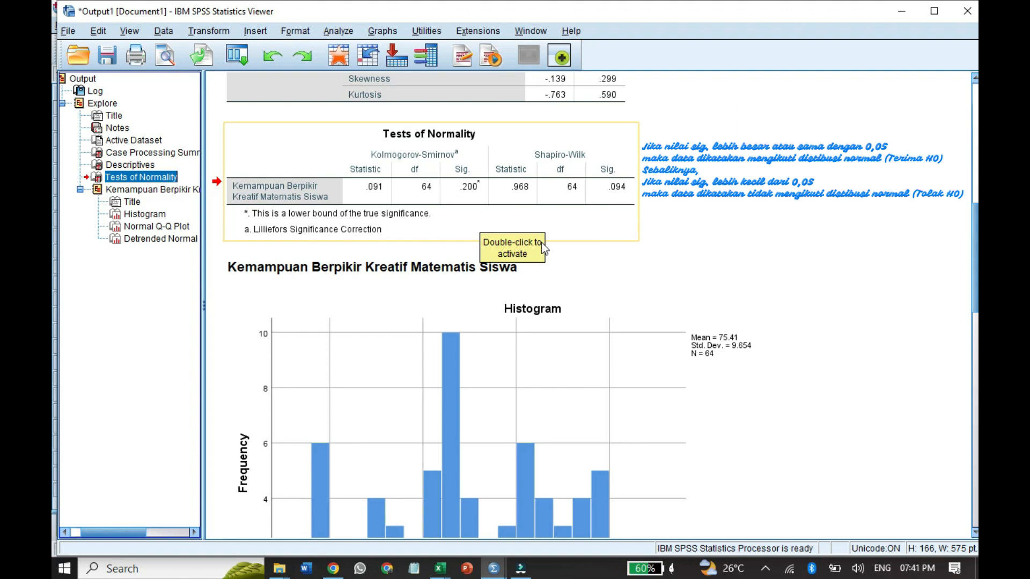
click(486, 224)
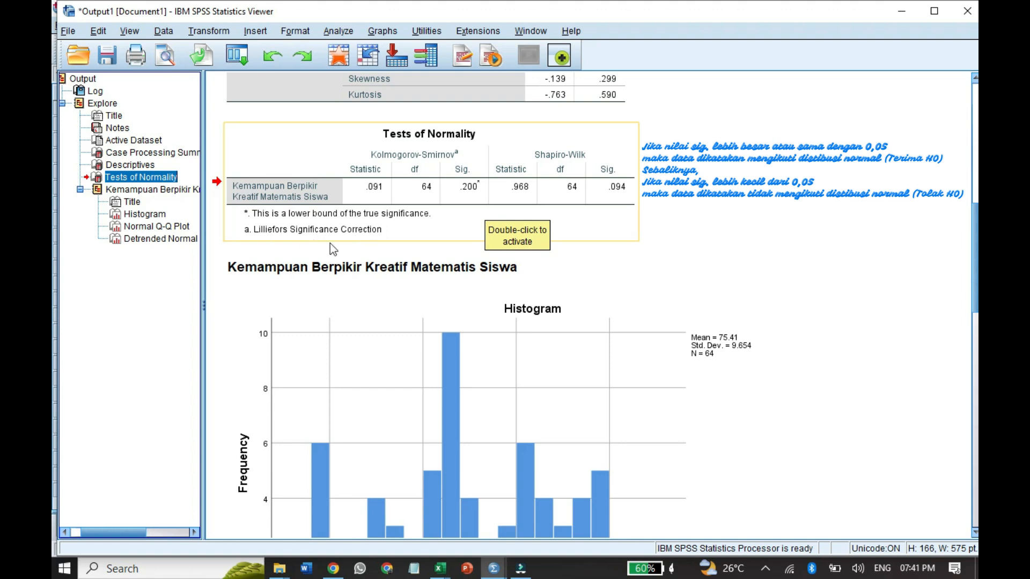
click(273, 242)
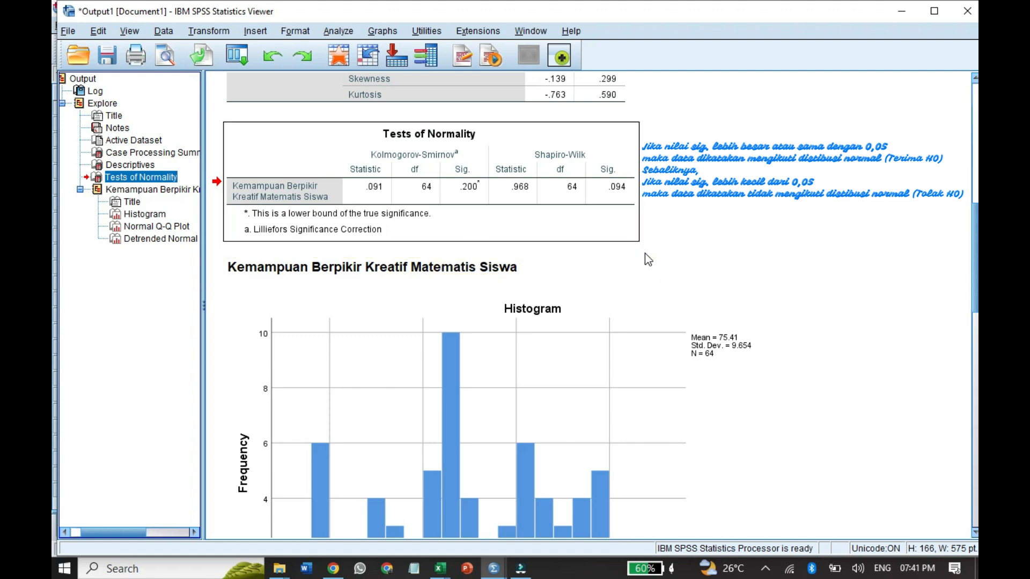
- Examine the histogram and the Normal Q-Q plot of Kemampuan Berpikir Kreatif Matematis Siswa for a normal distribution
scroll(644, 254, down, 3)
scroll(644, 253, up, 3)
scroll(54, 289, down, 5)
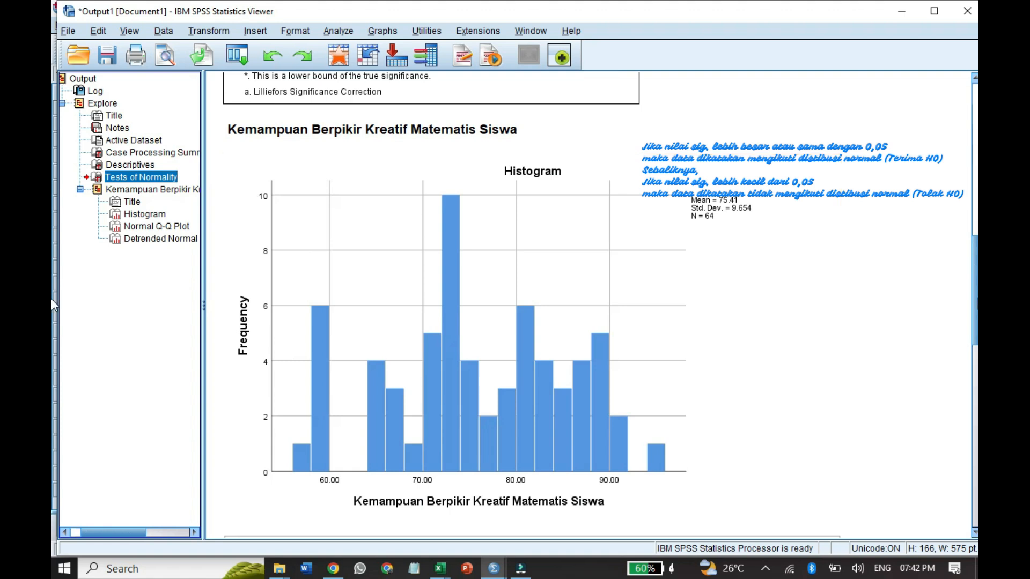
scroll(567, 395, down, 6)
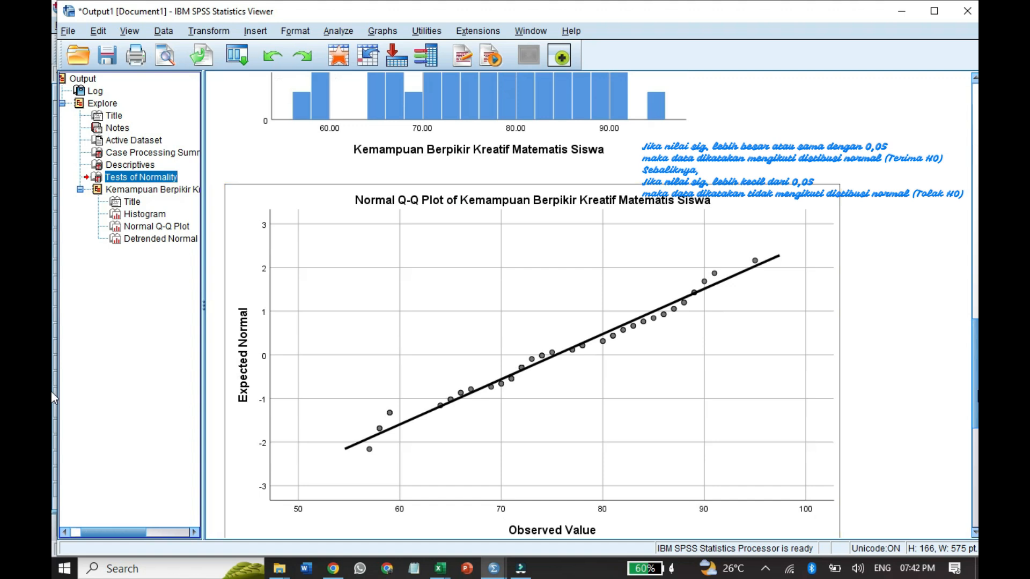
scroll(53, 386, down, 1)
scroll(794, 354, up, 5)
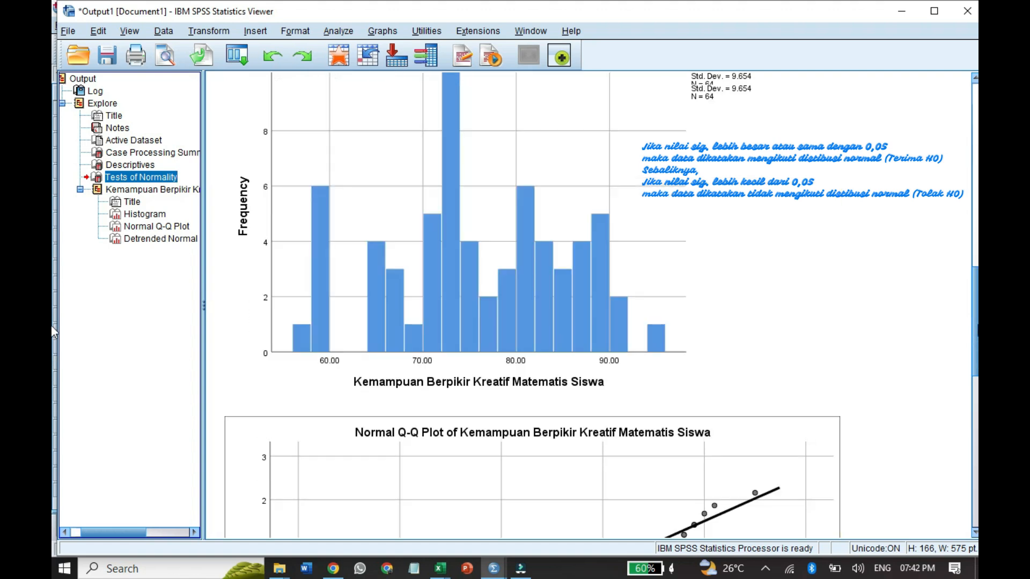
scroll(795, 354, up, 1)
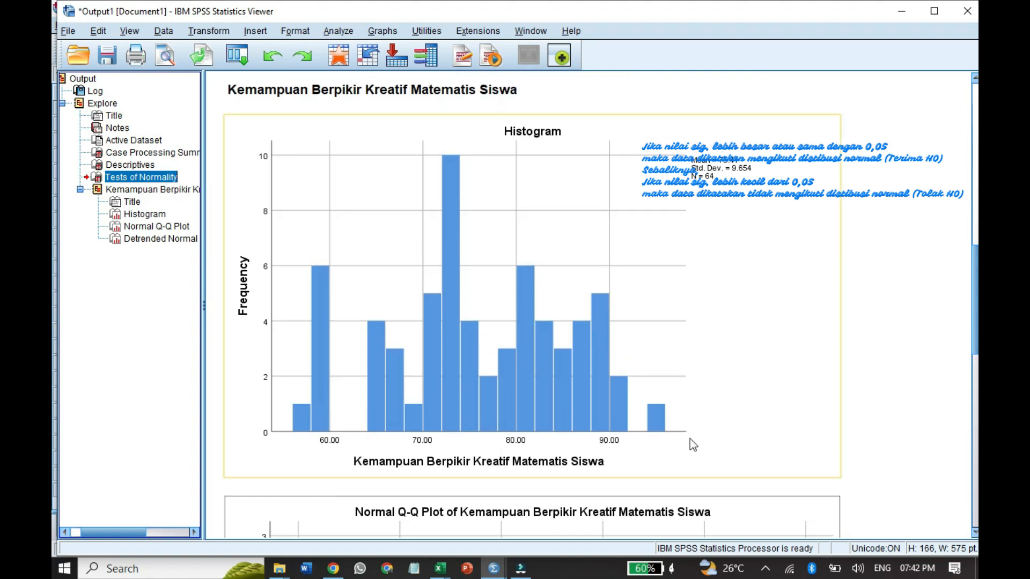
scroll(54, 324, up, 1)
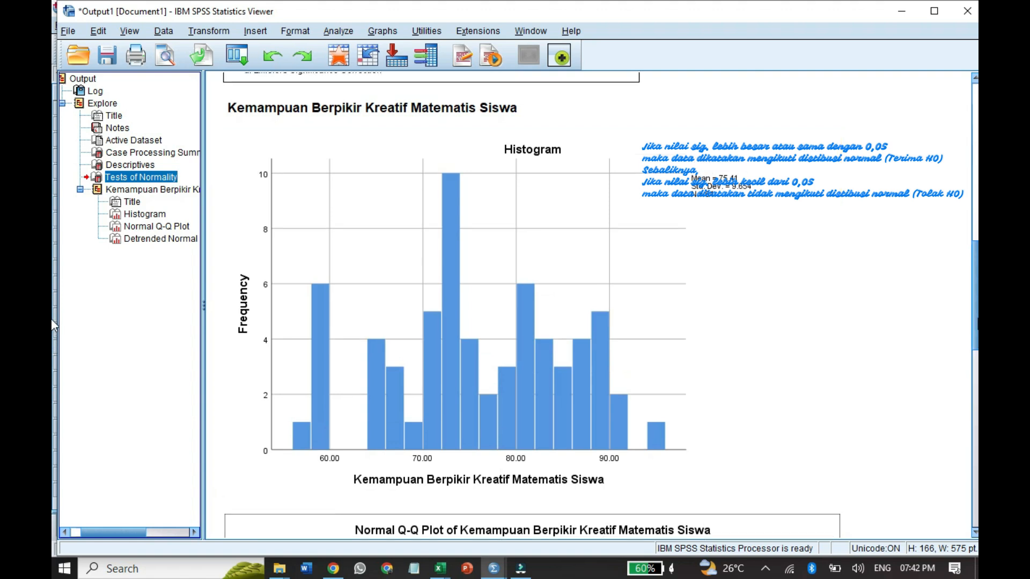
scroll(53, 322, up, 1)
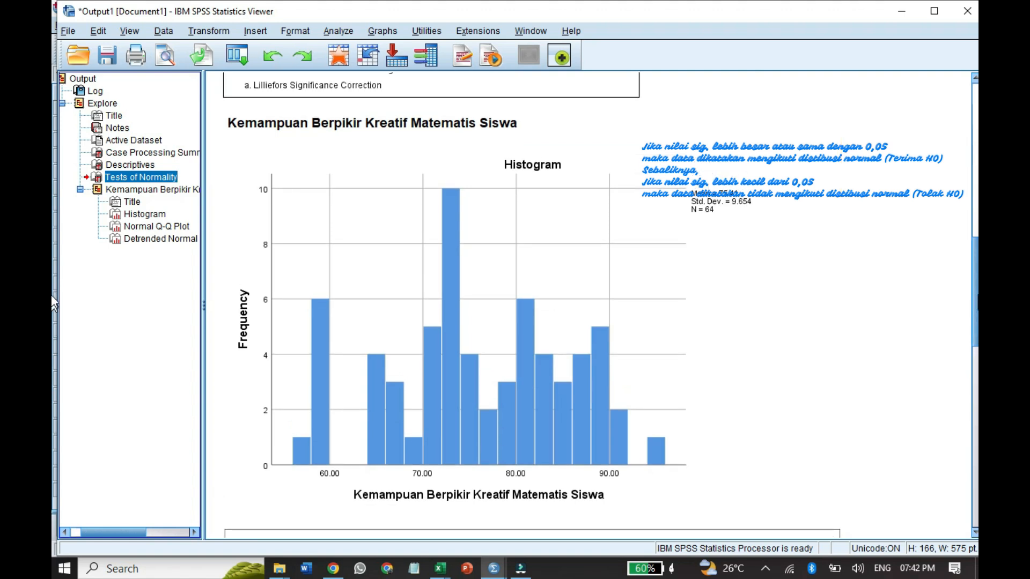
- Return to the Tests of Normality table and recheck the Sig. value of the Kolmogorov-Smirnov test
scroll(426, 176, up, 5)
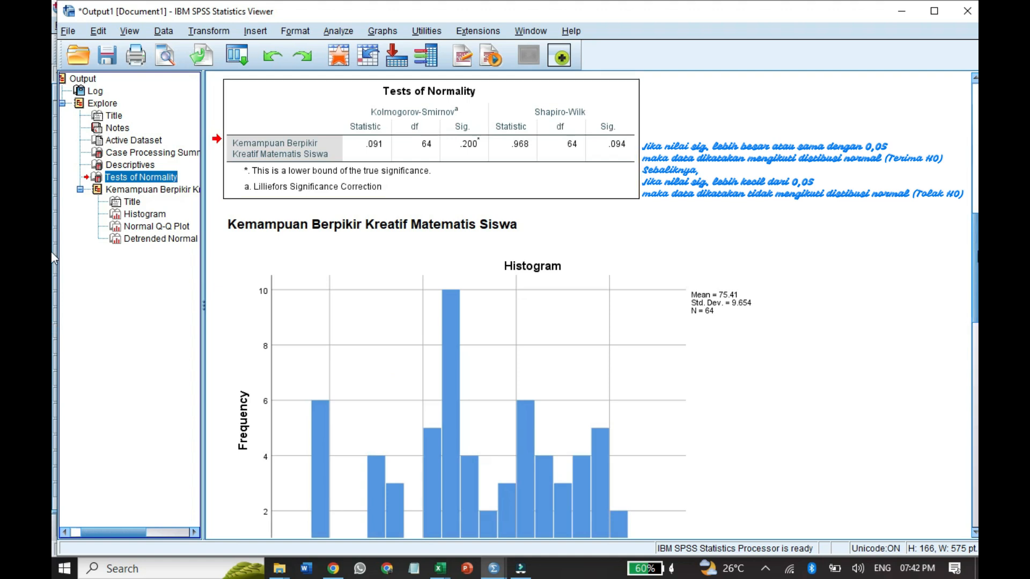
scroll(53, 247, up, 8)
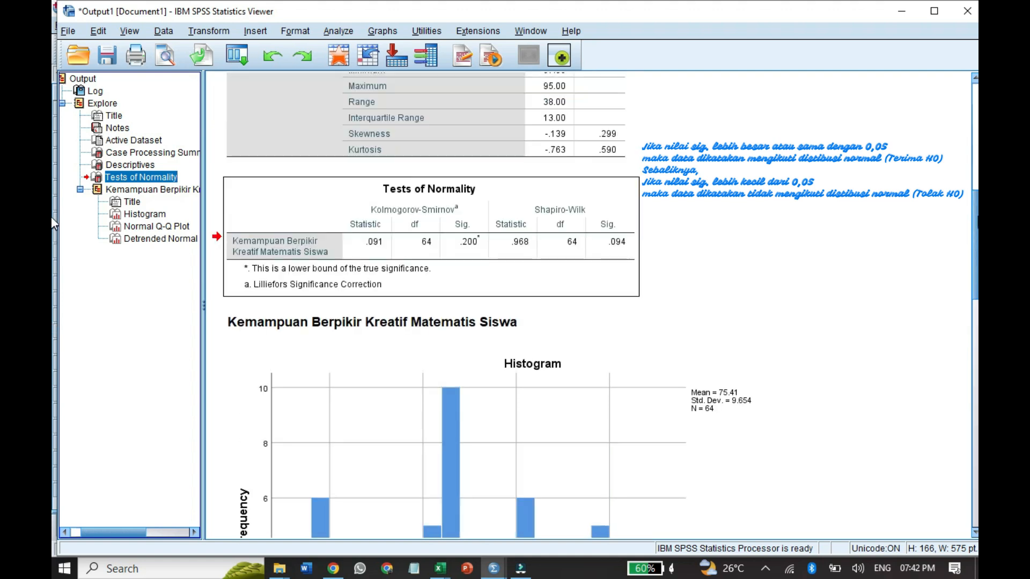
scroll(53, 236, down, 1)
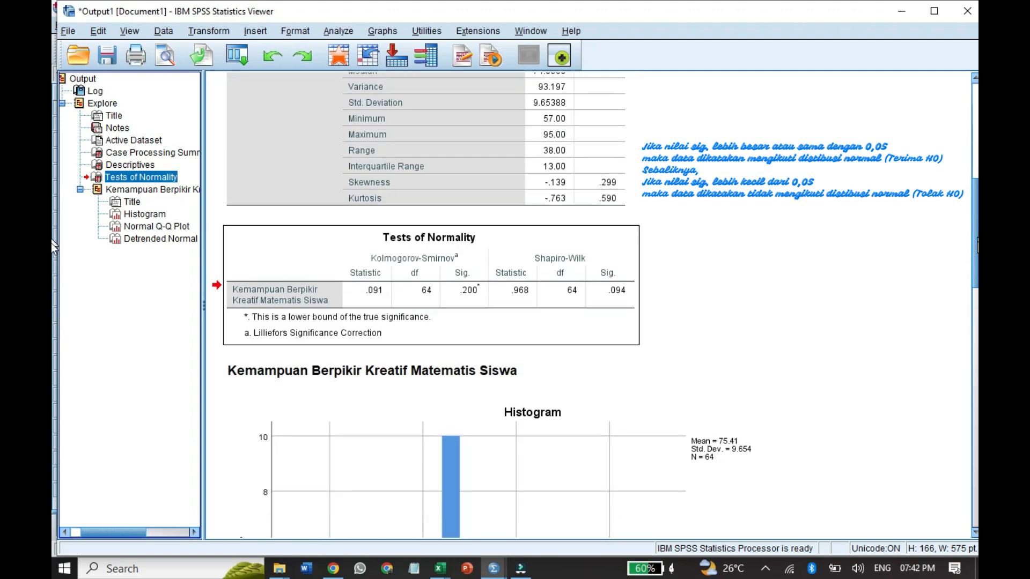
scroll(51, 243, down, 4)
click(555, 255)
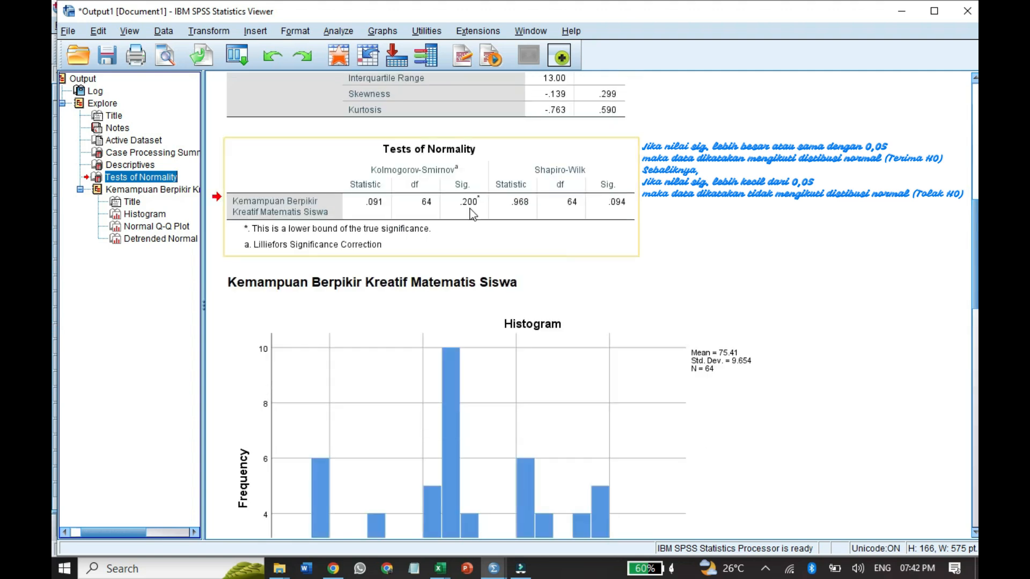